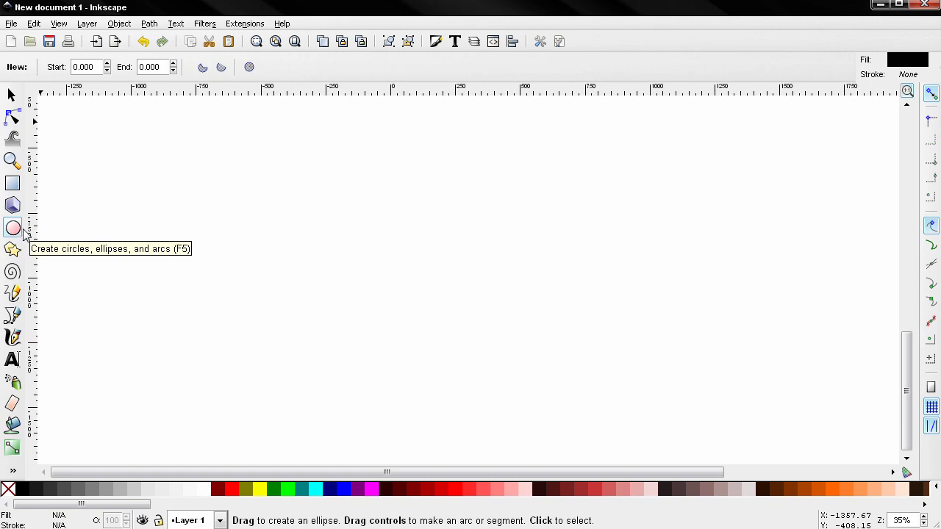
Draw a large perfect circle and fill it red.
{"action": "key", "text": "ctrl"}
{"action": "left_click_drag", "start_coordinate": [347, 153], "coordinate": [619, 424]}
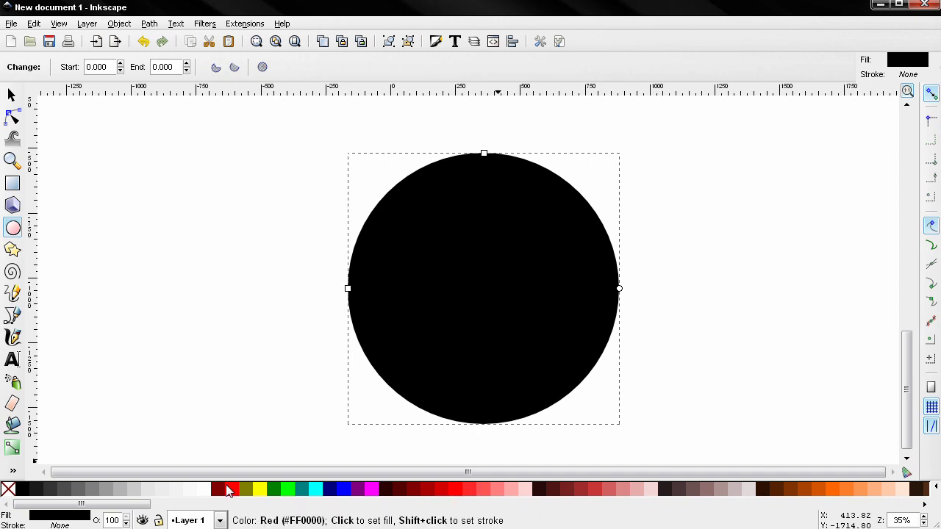
{"action": "left_click", "coordinate": [228, 488]}
{"action": "scroll", "coordinate": [272, 357], "scroll_direction": "right", "scroll_amount": 2}
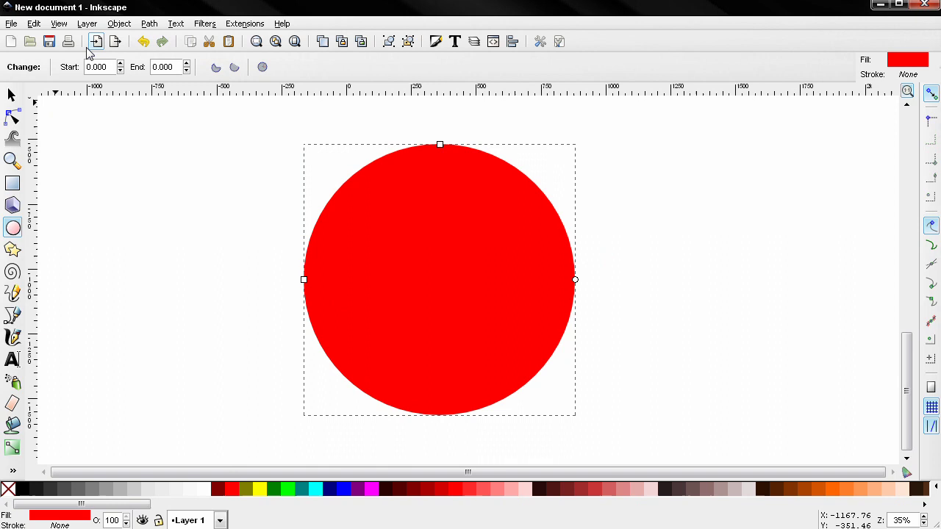
Convert the circle to a path and switch to the Node tool to show its nodes.
{"action": "left_click", "coordinate": [148, 24]}
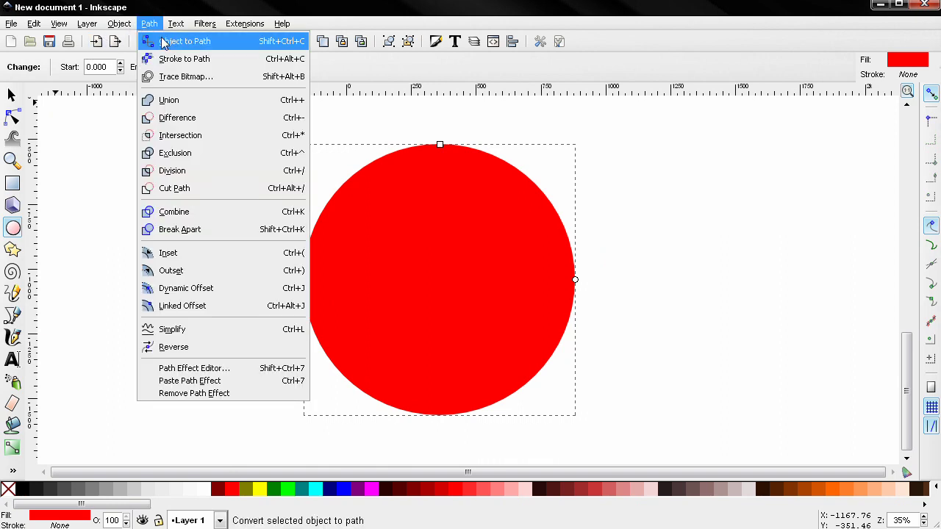
{"action": "left_click", "coordinate": [163, 42]}
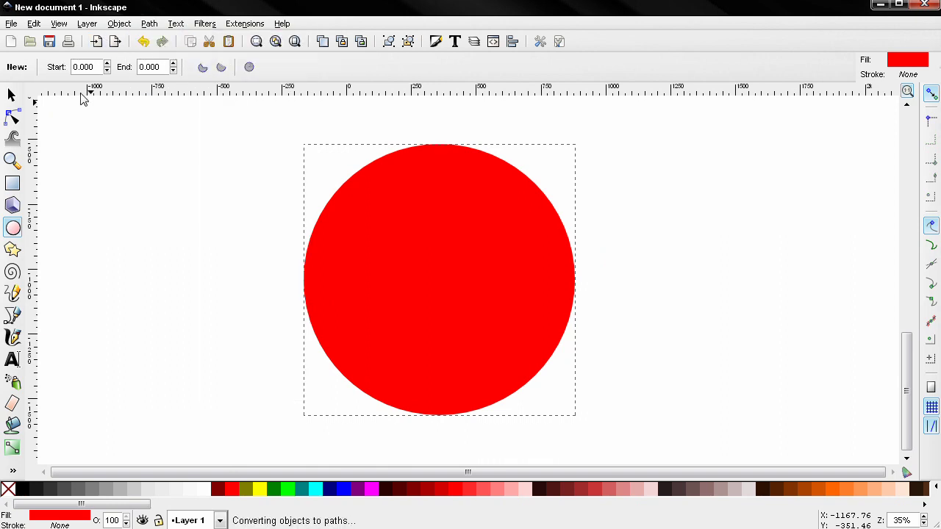
{"action": "left_click", "coordinate": [13, 117]}
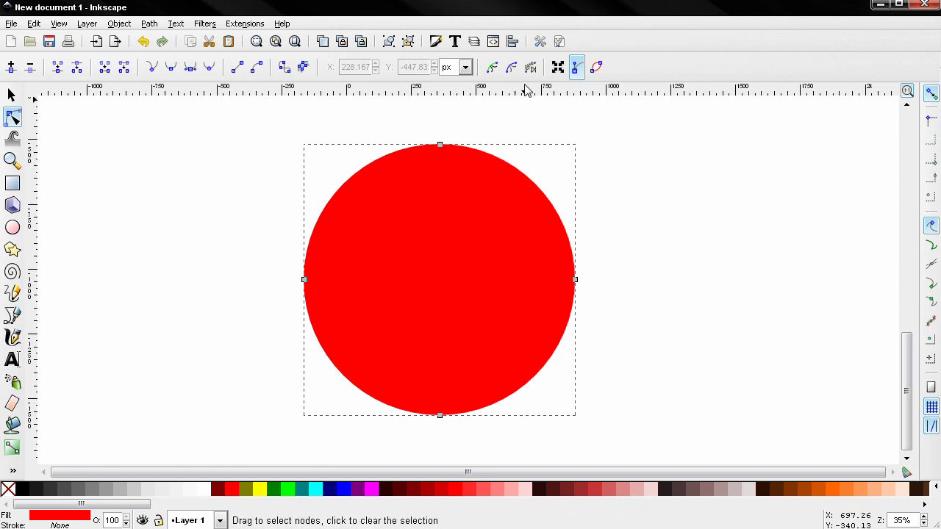
Remove the circle's fill and turn on the path outline display.
{"action": "left_click", "coordinate": [436, 41]}
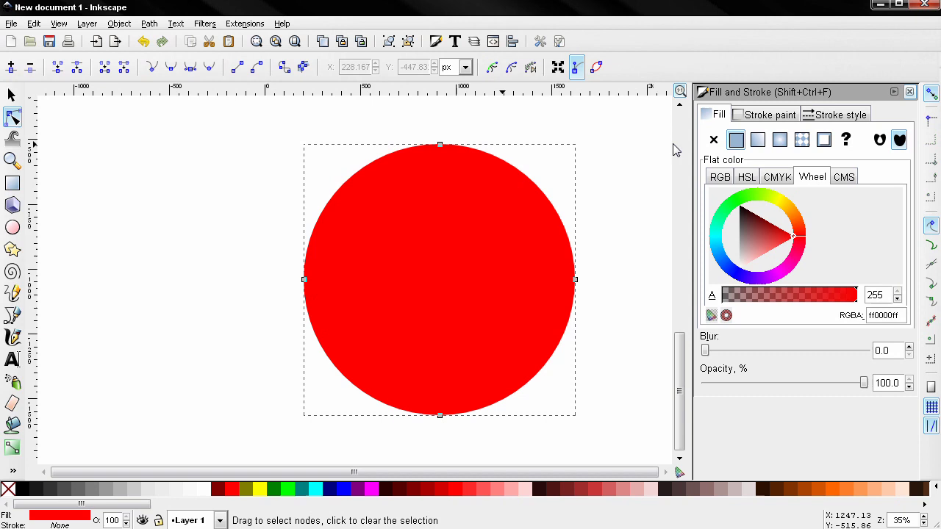
{"action": "left_click", "coordinate": [713, 140]}
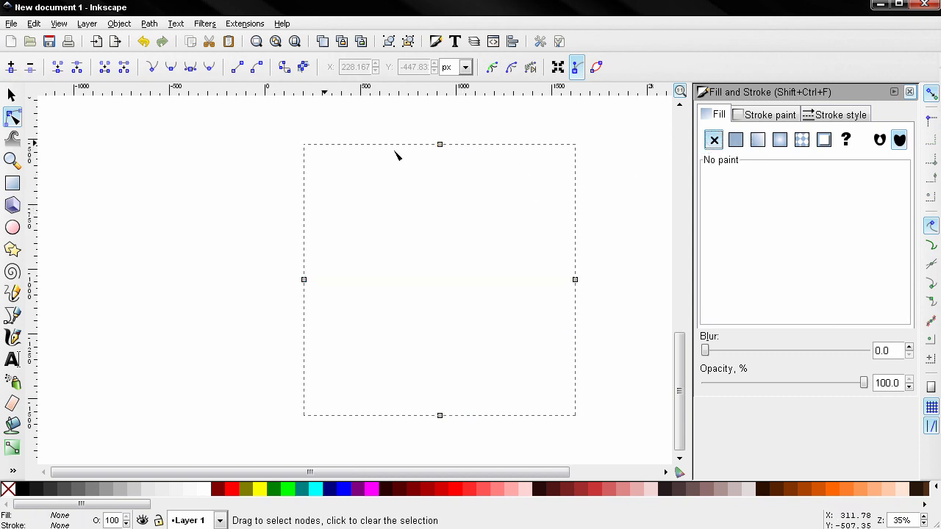
{"action": "left_click", "coordinate": [596, 68]}
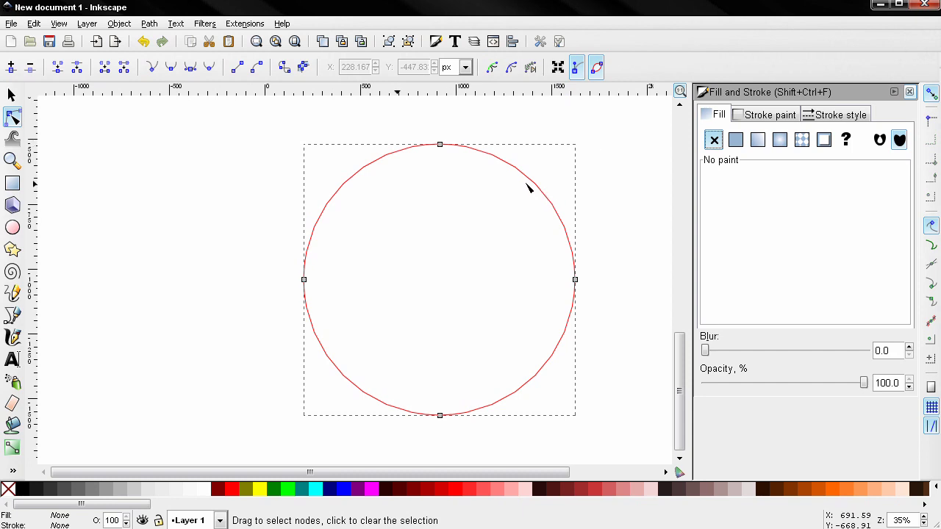
Try a flat black stroke with the outline hidden, then remove the stroke.
{"action": "left_click", "coordinate": [753, 119]}
{"action": "left_click", "coordinate": [735, 140]}
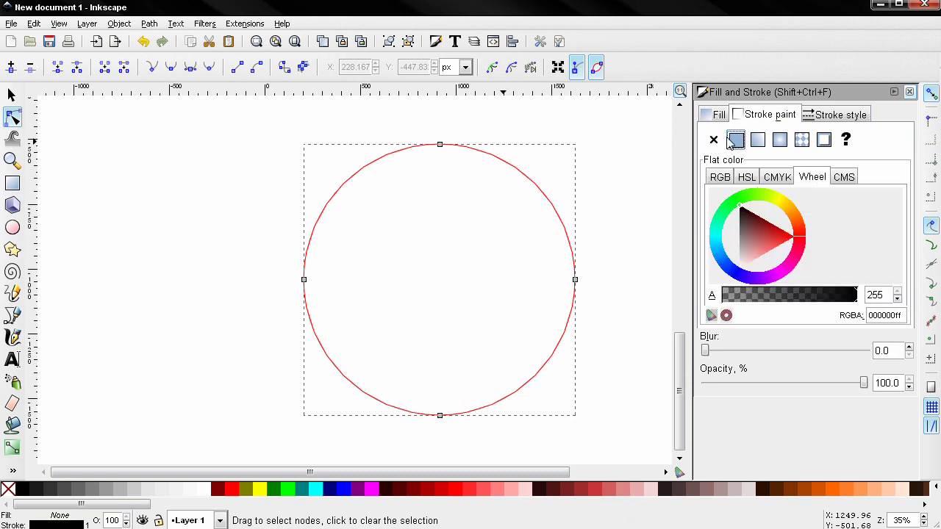
{"action": "left_click", "coordinate": [596, 69]}
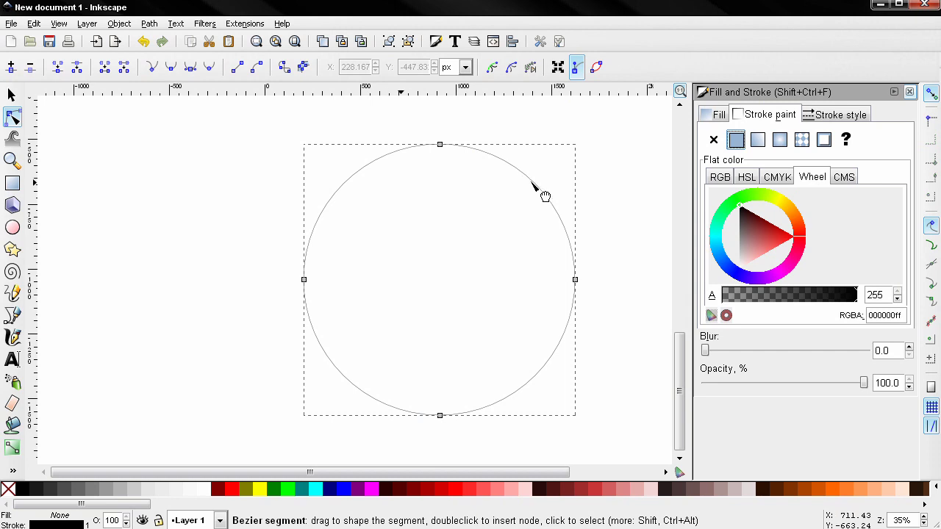
{"action": "left_click", "coordinate": [713, 139]}
Restore a flat fill, set it to red, and close Fill and Stroke.
{"action": "left_click", "coordinate": [714, 116]}
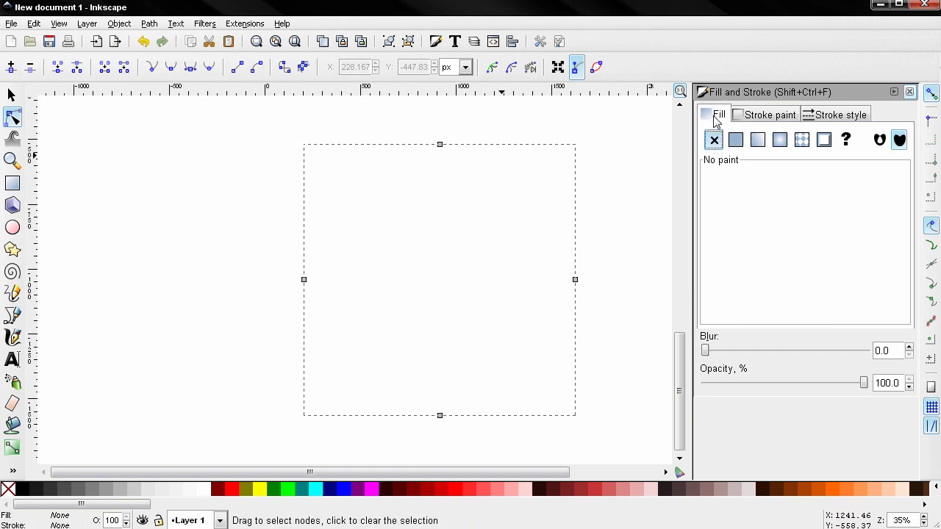
{"action": "left_click", "coordinate": [736, 139]}
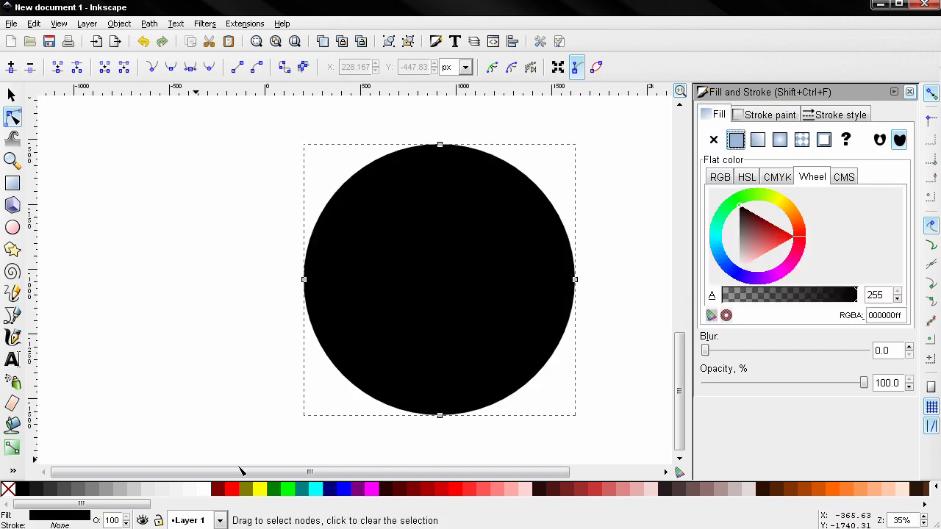
{"action": "left_click", "coordinate": [231, 489]}
{"action": "left_click", "coordinate": [910, 92]}
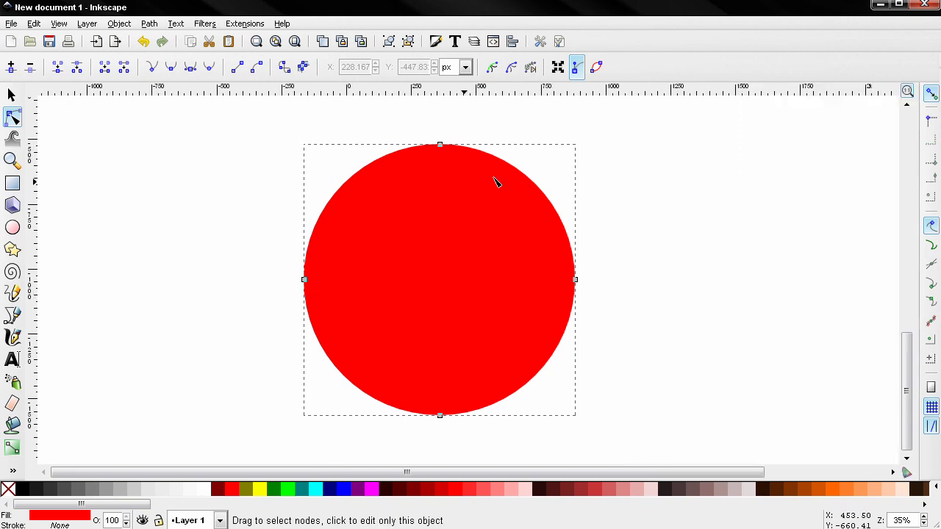
Pull the upper-left curve into an egg shape, undo it, then Shift-select the right node.
{"action": "left_click", "coordinate": [339, 194]}
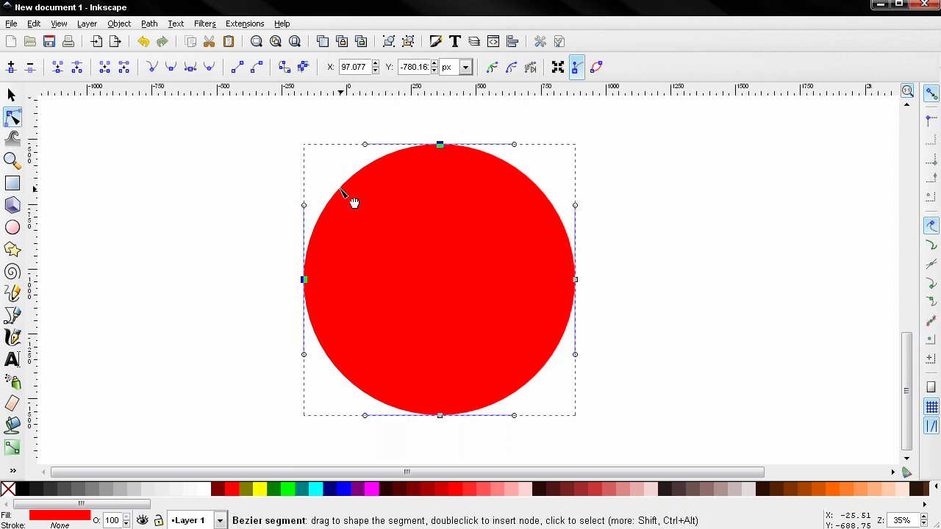
{"action": "left_click_drag", "start_coordinate": [341, 191], "coordinate": [323, 172]}
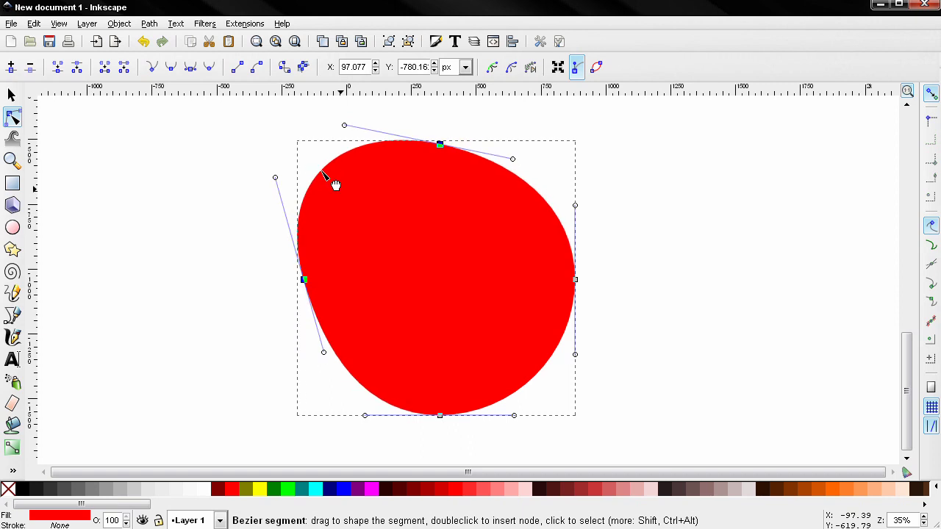
{"action": "key", "text": "ctrl+z"}
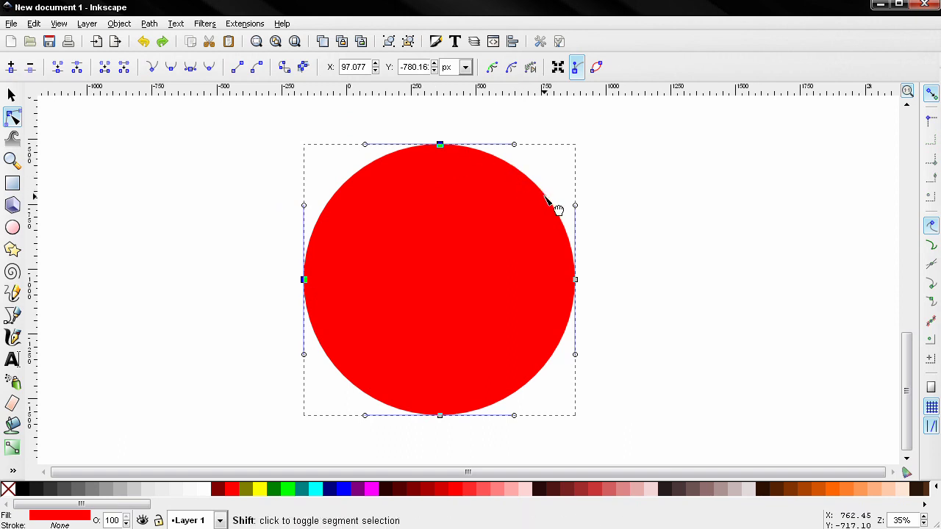
{"action": "left_click", "coordinate": [546, 199], "text": "shift"}
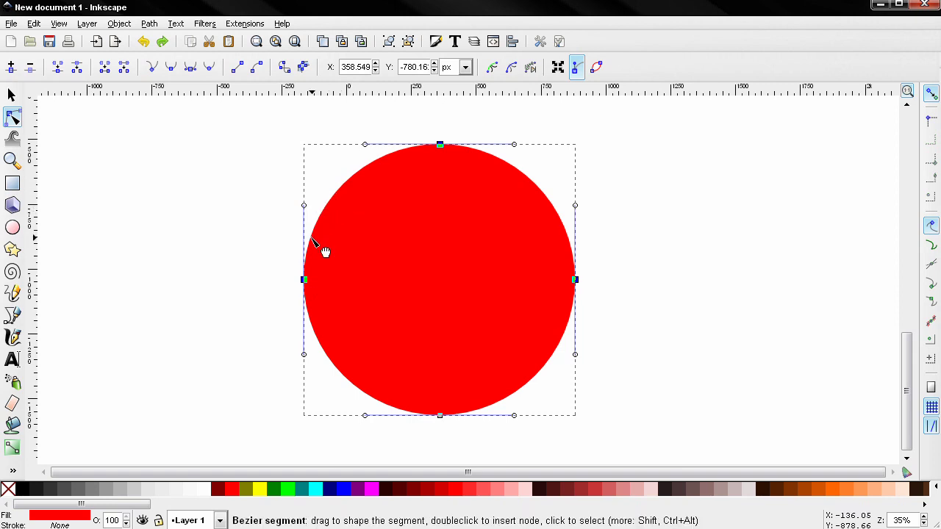
{"action": "double_click", "coordinate": [312, 239]}
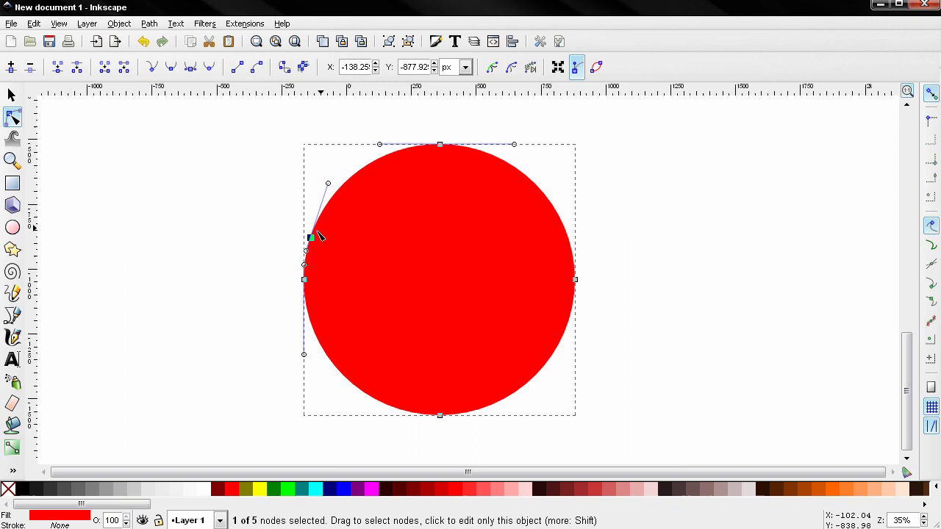
{"action": "key", "text": "ctrl+z"}
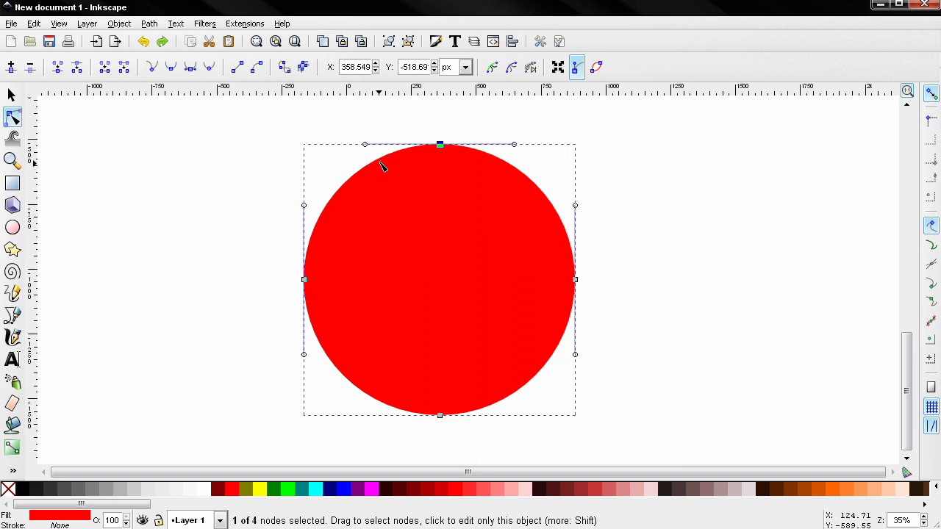
{"action": "left_click", "coordinate": [381, 160], "text": "ctrl+alt"}
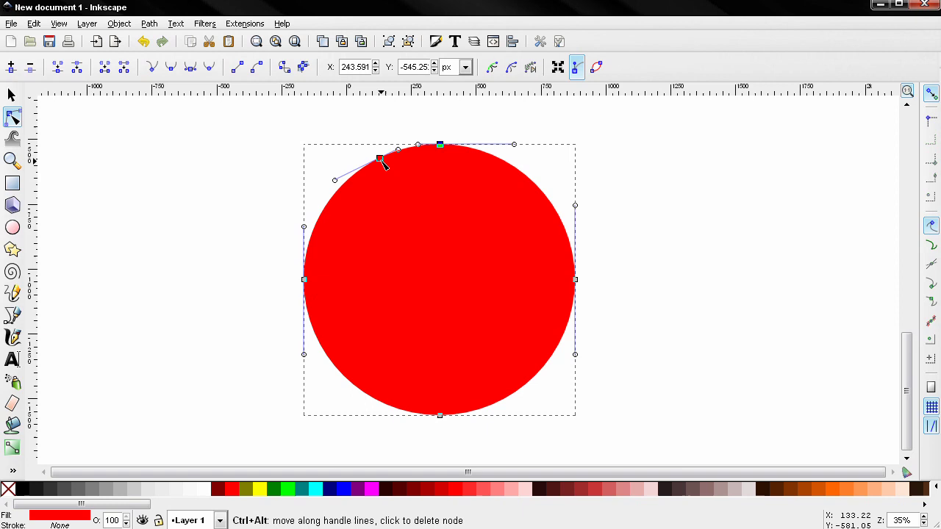
{"action": "left_click", "coordinate": [381, 160], "text": "ctrl+alt"}
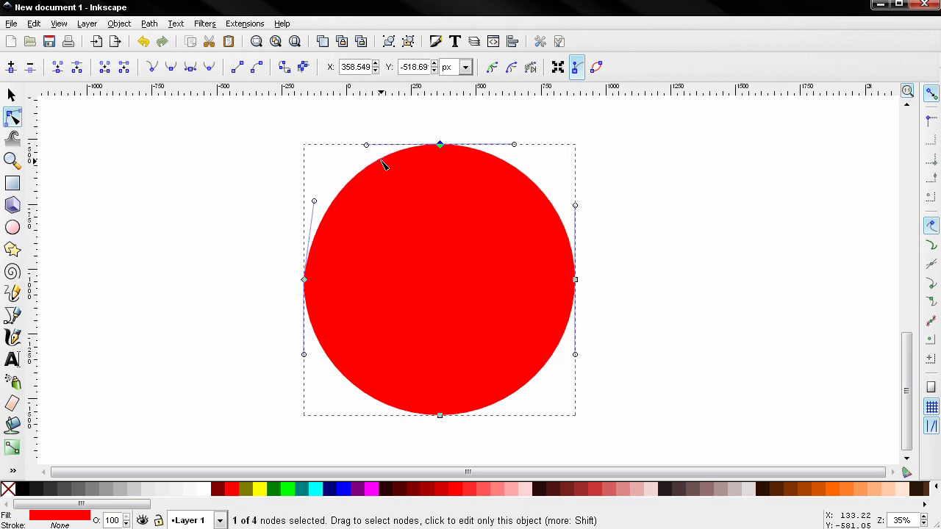
{"action": "key", "text": "ctrl+z"}
{"action": "key", "text": "ctrl+z"}
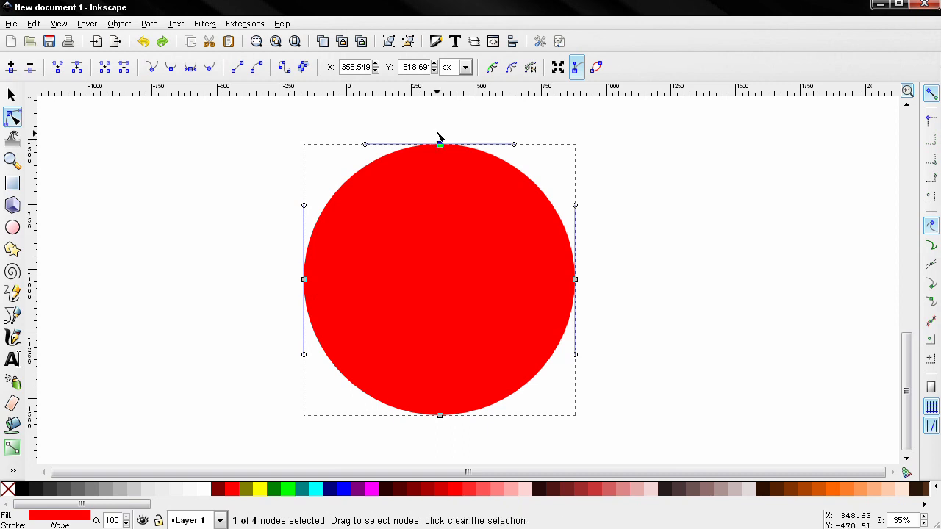
{"action": "left_click", "coordinate": [262, 166]}
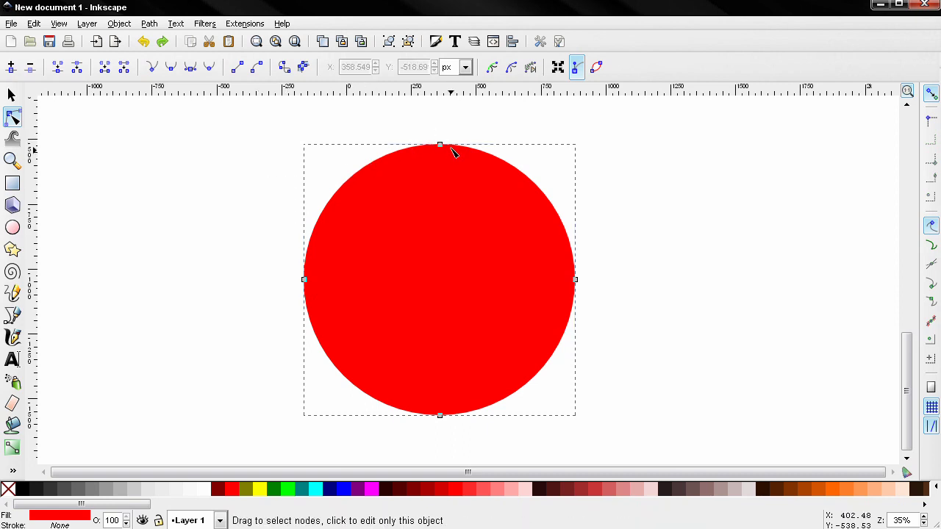
{"action": "left_click", "coordinate": [440, 146]}
{"action": "mouse_move", "coordinate": [441, 146]}
{"action": "left_mouse_down"}
{"action": "mouse_move", "coordinate": [382, 162]}
{"action": "mouse_move", "coordinate": [476, 166]}
{"action": "left_mouse_up"}
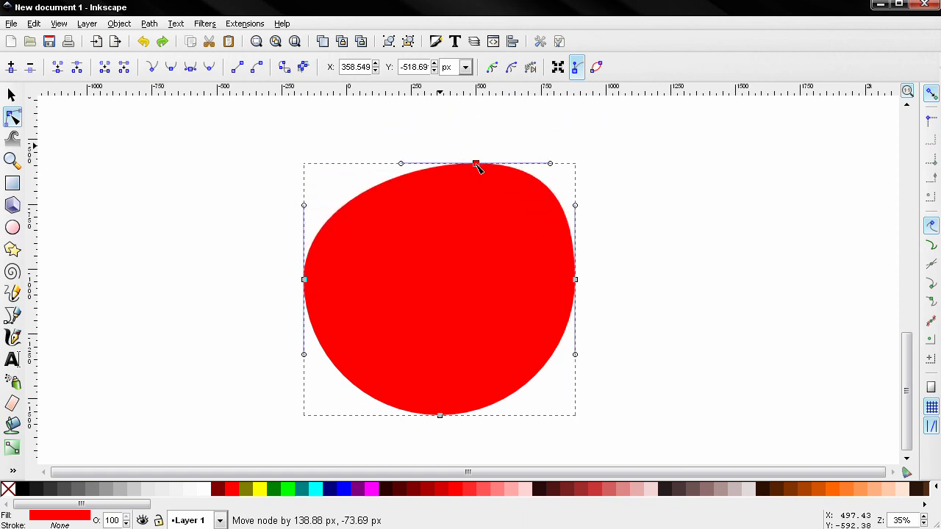
{"action": "key", "text": "ctrl+z"}
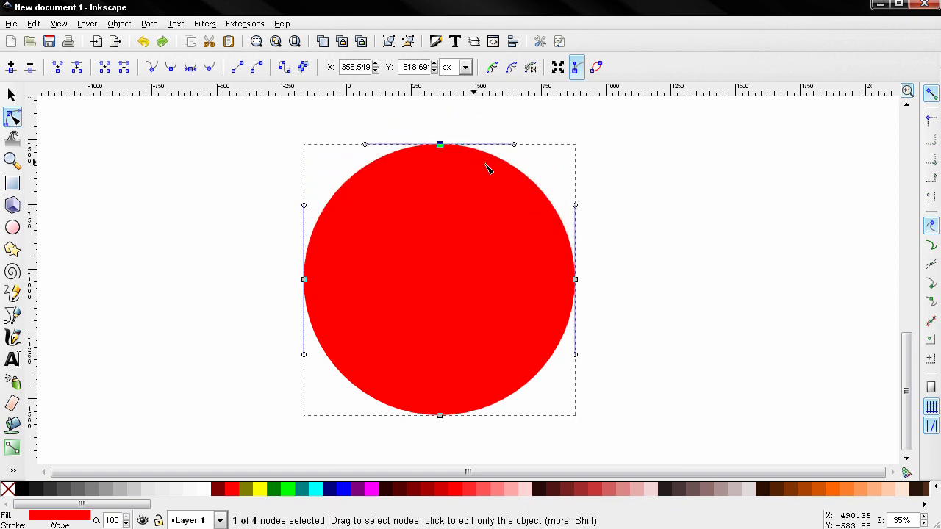
{"action": "mouse_move", "coordinate": [623, 302]}
{"action": "left_mouse_down"}
{"action": "mouse_move", "coordinate": [450, 148]}
{"action": "mouse_move", "coordinate": [270, 139]}
{"action": "left_mouse_up"}
{"action": "mouse_move", "coordinate": [438, 146]}
{"action": "left_mouse_down"}
{"action": "mouse_move", "coordinate": [369, 147]}
{"action": "mouse_move", "coordinate": [674, 161]}
{"action": "mouse_move", "coordinate": [392, 171]}
{"action": "left_mouse_up"}
{"action": "key", "text": "ctrl+z"}
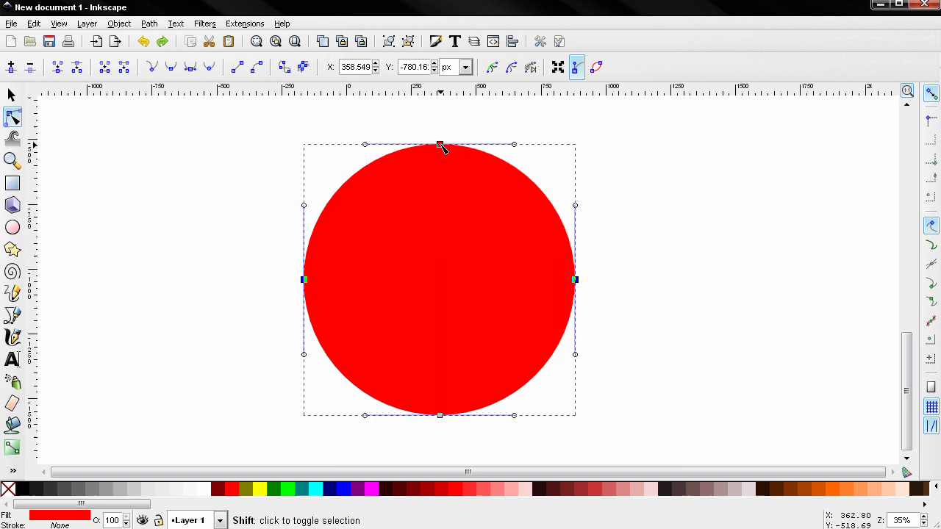
{"action": "left_click", "coordinate": [440, 144], "text": "shift"}
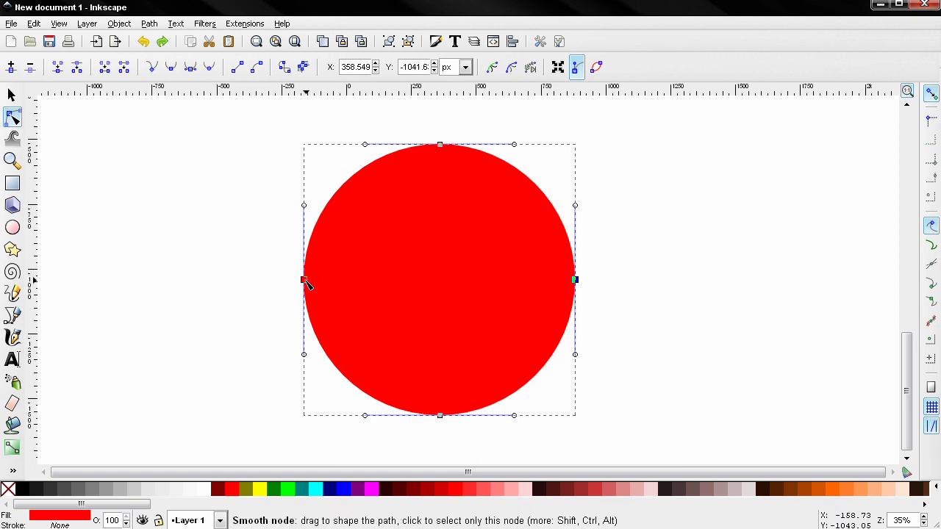
{"action": "mouse_move", "coordinate": [305, 279]}
{"action": "left_mouse_down"}
{"action": "mouse_move", "coordinate": [388, 263]}
{"action": "mouse_move", "coordinate": [275, 262]}
{"action": "left_mouse_up"}
{"action": "key", "text": "ctrl+z"}
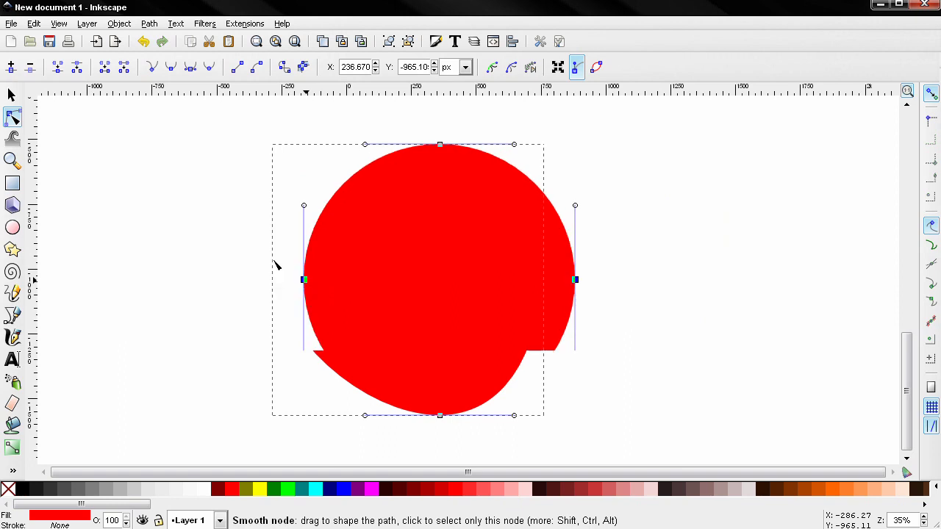
{"action": "left_click", "coordinate": [441, 146], "text": "shift"}
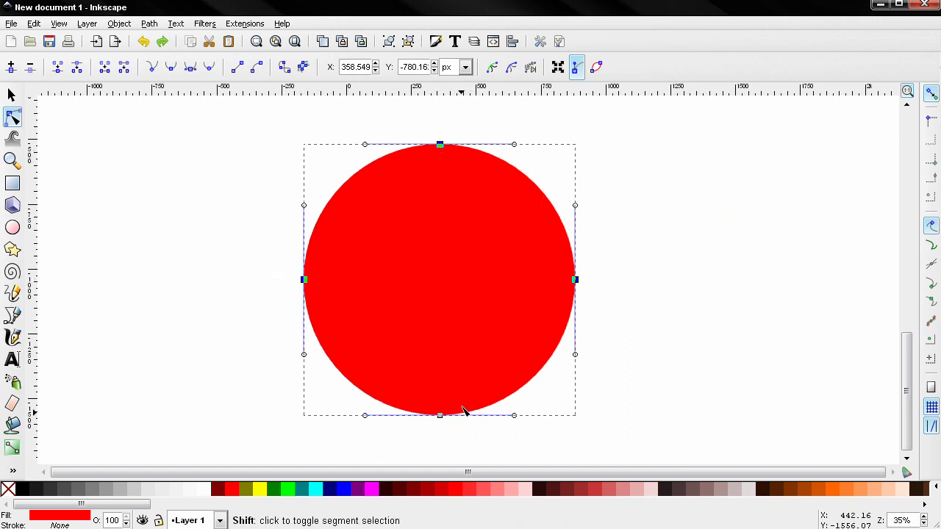
{"action": "left_click", "coordinate": [440, 415], "text": "shift"}
{"action": "left_click", "coordinate": [191, 217]}
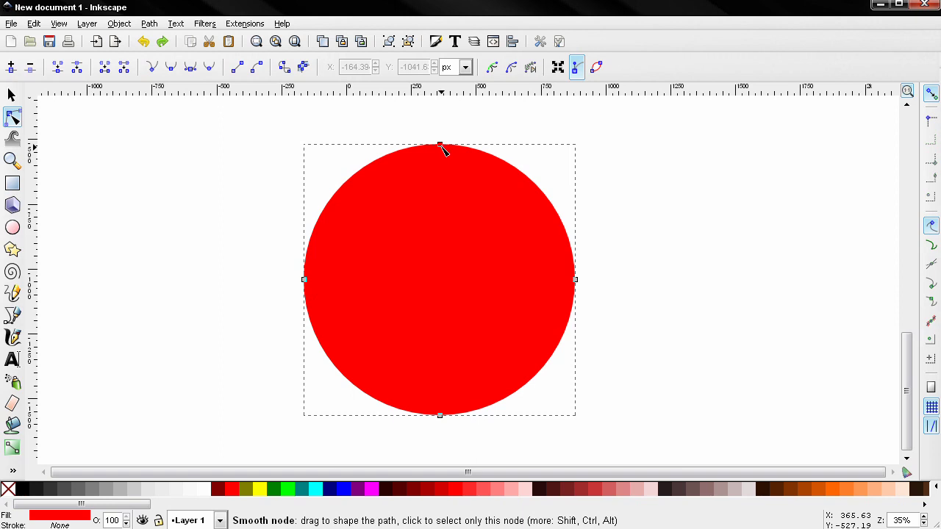
{"action": "left_click", "coordinate": [440, 145], "text": "ctrl"}
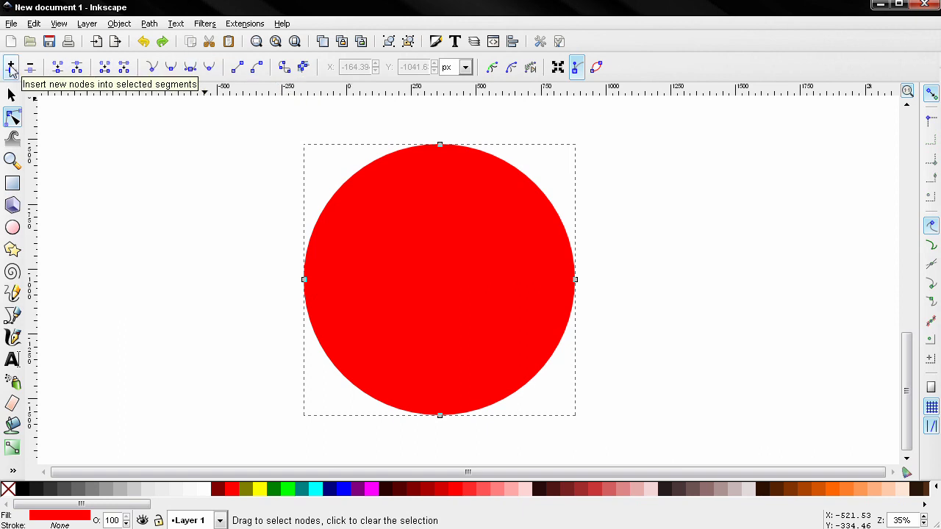
{"action": "left_click", "coordinate": [344, 190]}
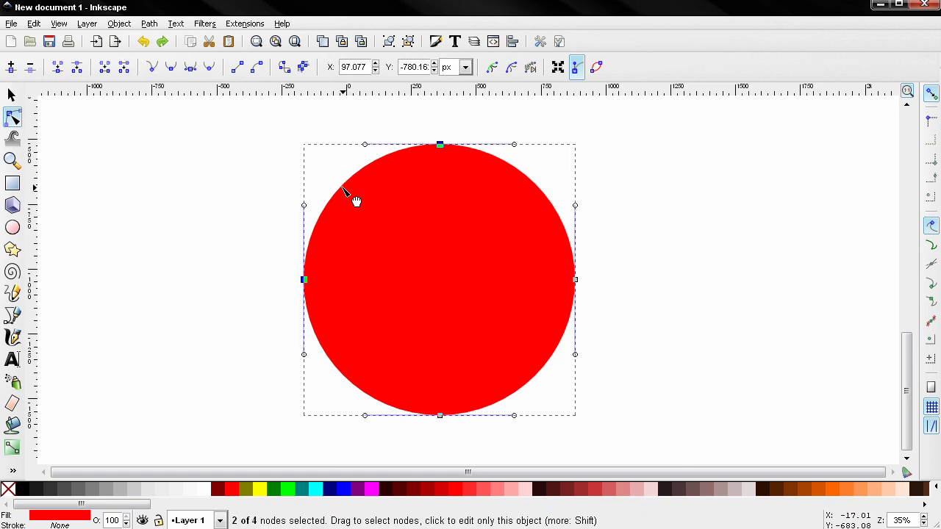
{"action": "left_click", "coordinate": [15, 70]}
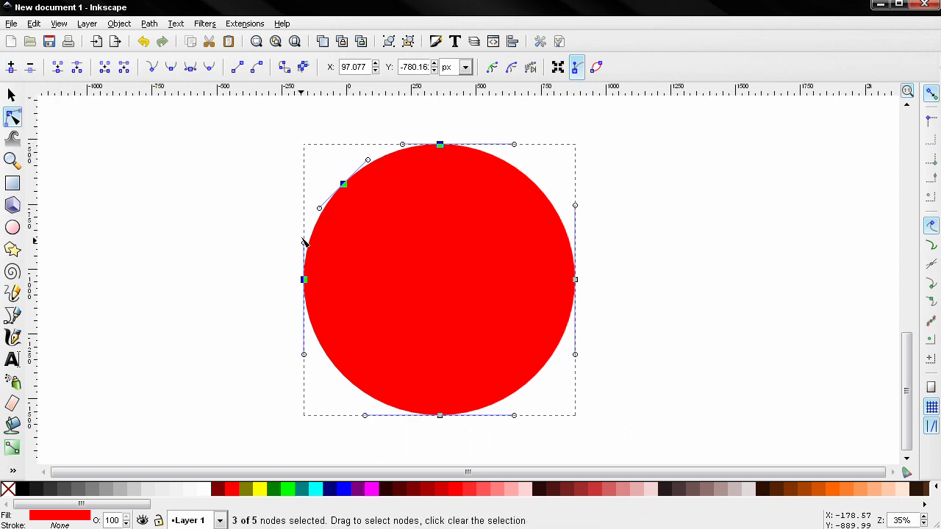
{"action": "left_click", "coordinate": [11, 68]}
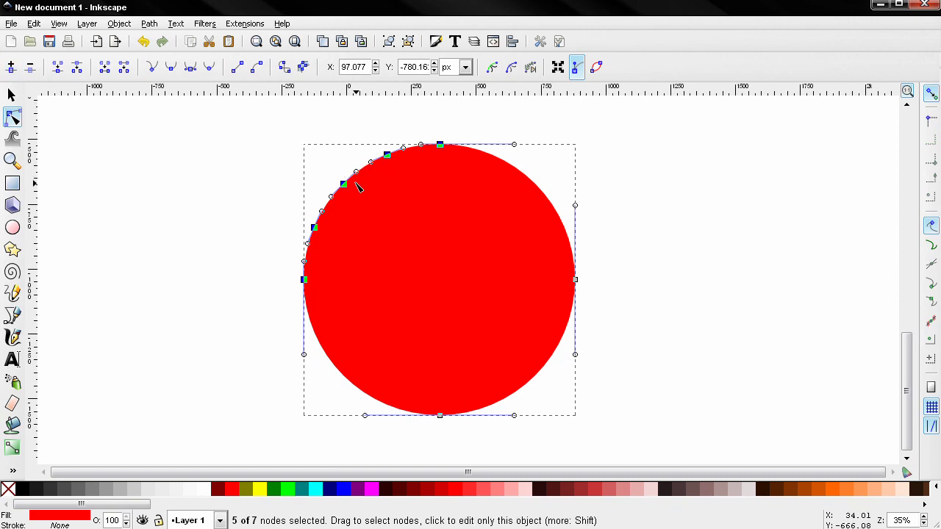
{"action": "key", "text": "ctrl+z"}
{"action": "key", "text": "ctrl+z"}
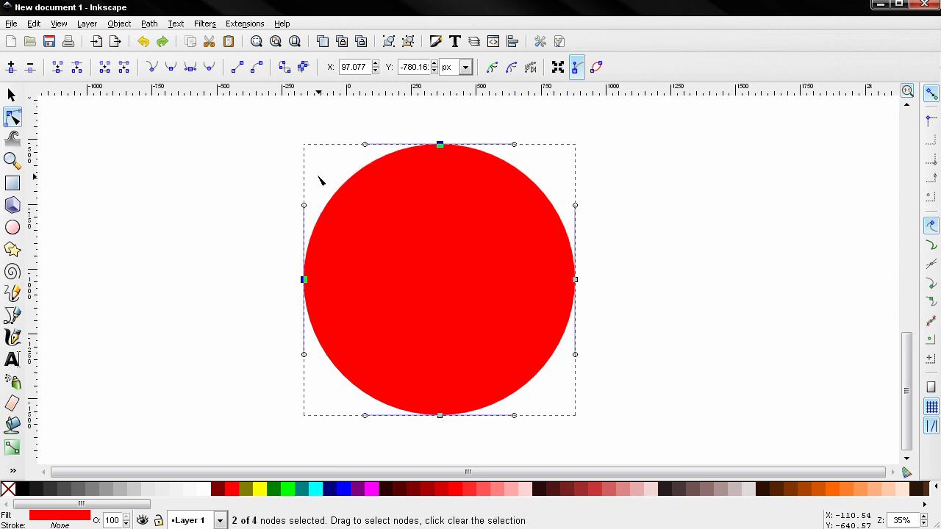
{"action": "left_click", "coordinate": [238, 153]}
{"action": "left_click_drag", "start_coordinate": [253, 126], "coordinate": [629, 429]}
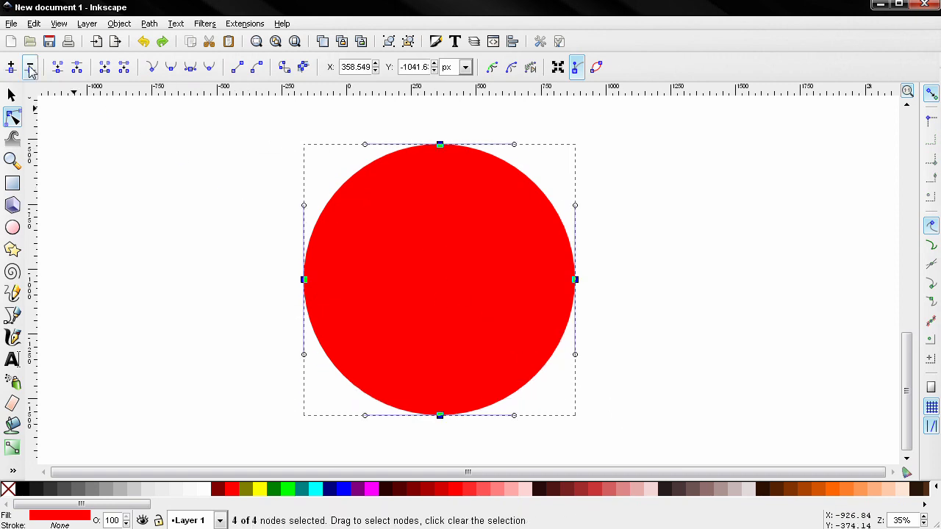
{"action": "left_click", "coordinate": [11, 67]}
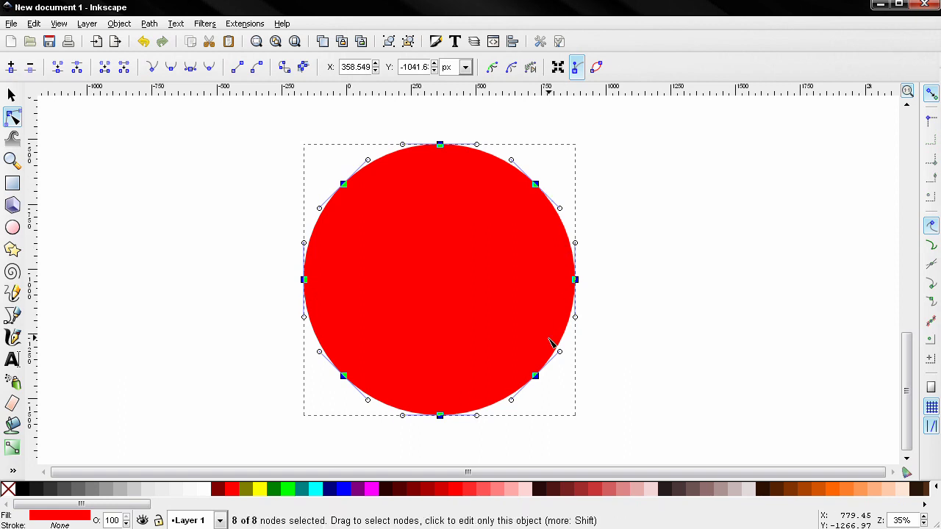
{"action": "key", "text": "ctrl+z"}
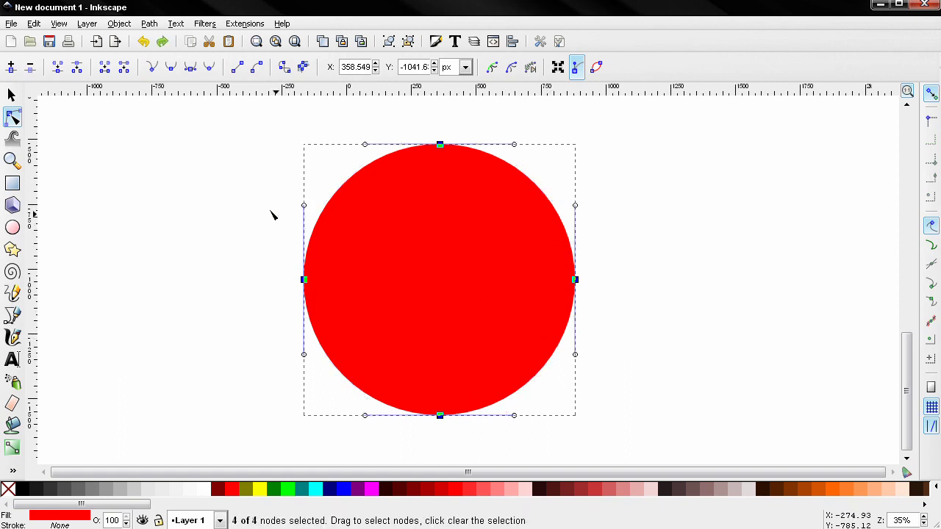
{"action": "left_click", "coordinate": [213, 176]}
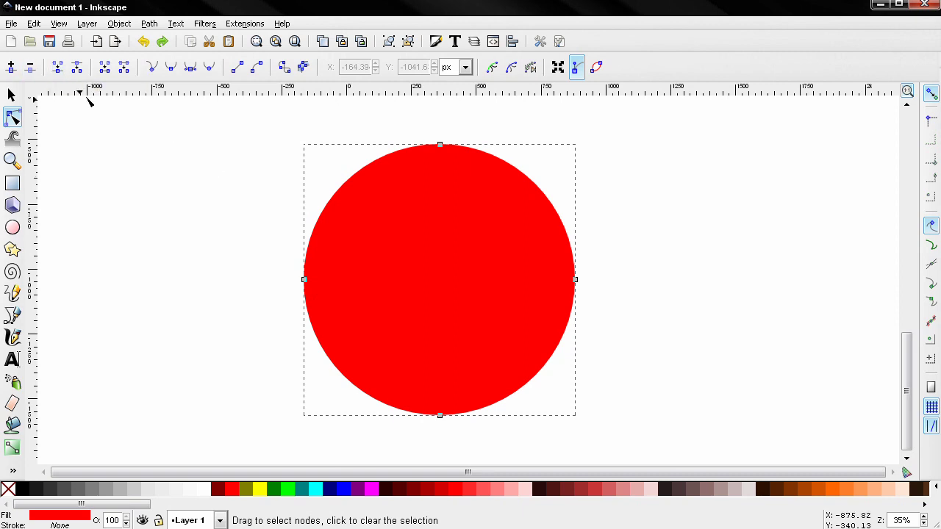
{"action": "left_click_drag", "start_coordinate": [402, 125], "coordinate": [465, 169]}
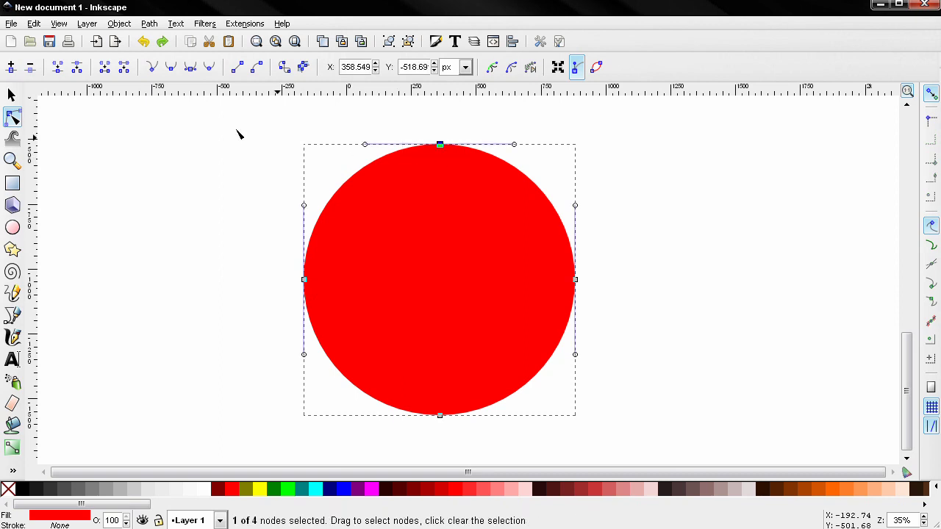
{"action": "left_click", "coordinate": [31, 70]}
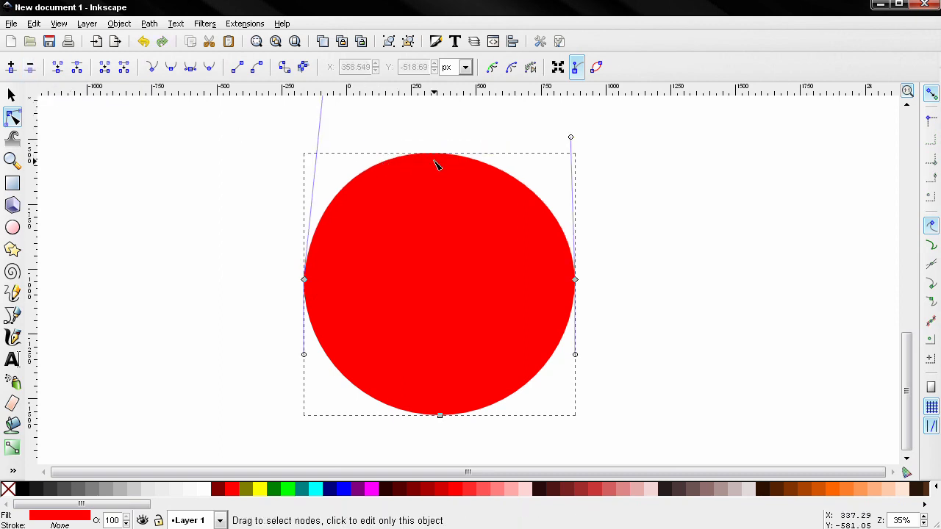
{"action": "key", "text": "ctrl+z"}
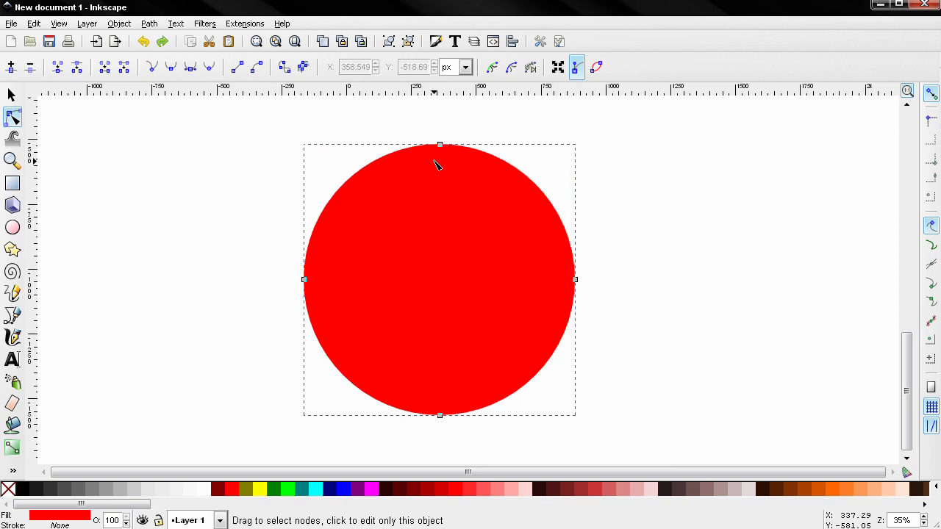